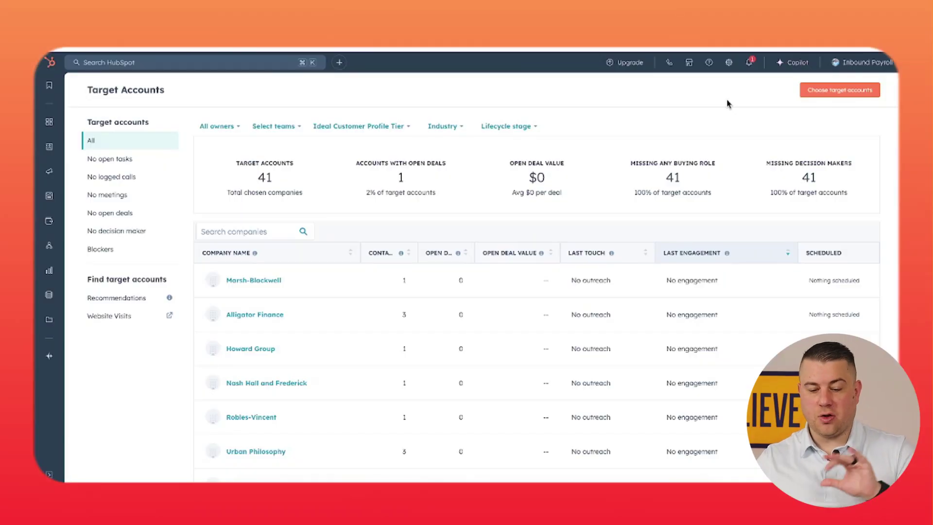
# Review the target accounts list and the Marsh-Blackwell account overview, including its activity, contacts, stakeholders, deals and page views
pyautogui.scroll(-4, 577, 292)
pyautogui.scroll(4, 577, 292)
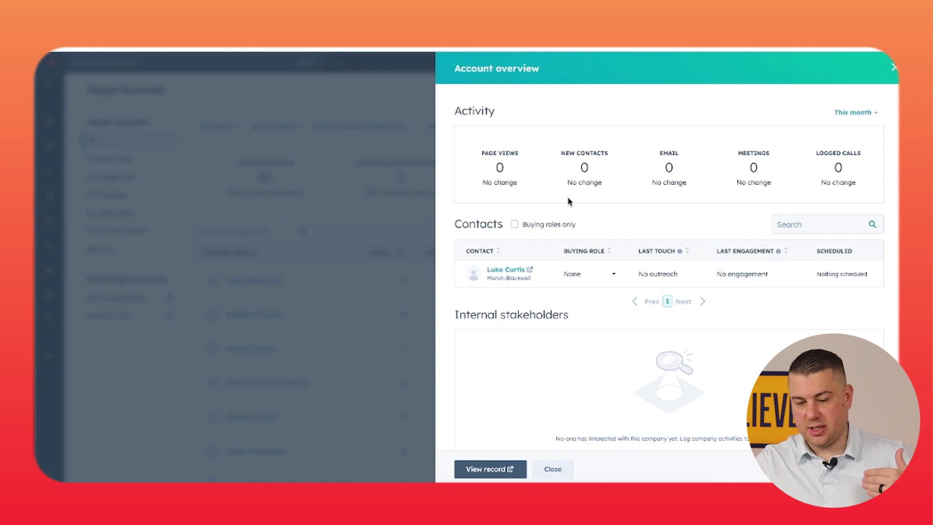
pyautogui.scroll(-7, 698, 192)
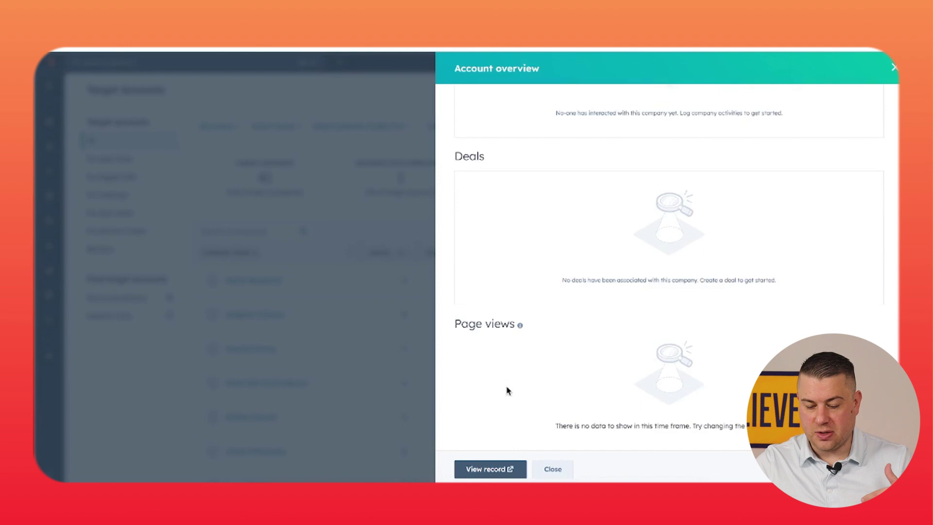
pyautogui.scroll(8, 516, 346)
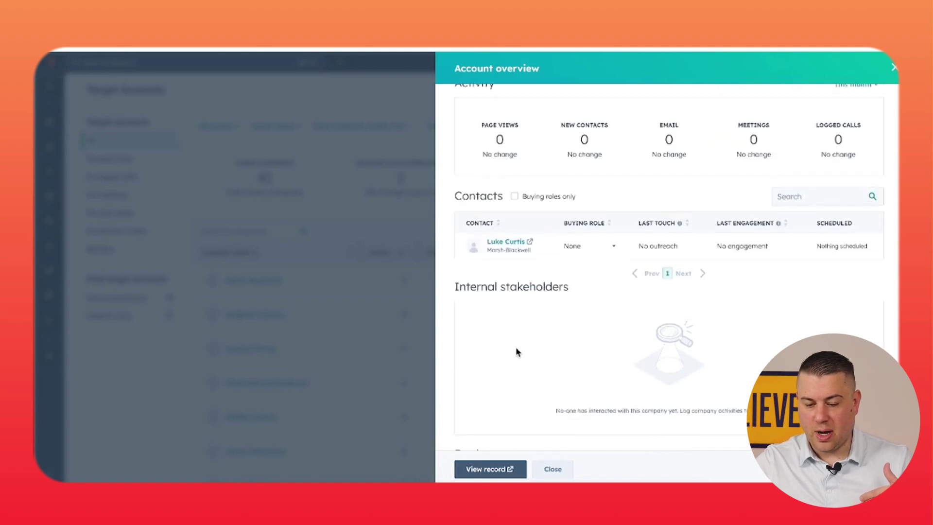
pyautogui.click(894, 70)
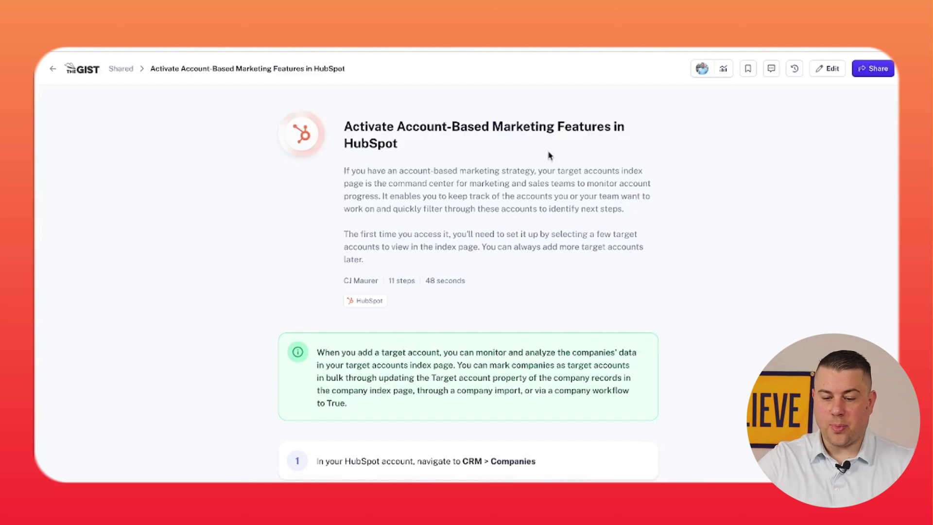
# Read through the steps of the shared guide "Activate Account-Based Marketing Features in HubSpot"
pyautogui.scroll(-4, 728, 217)
pyautogui.scroll(-4, 728, 217)
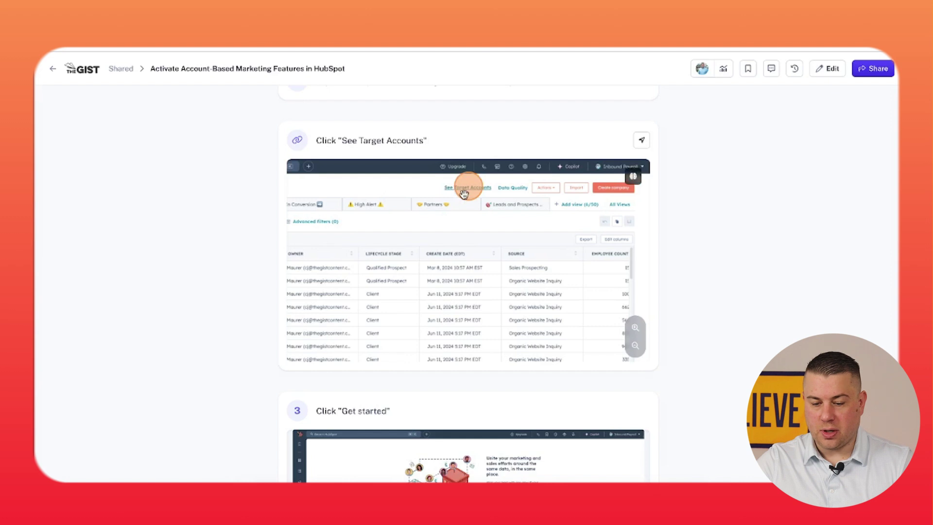
pyautogui.scroll(-5, 462, 193)
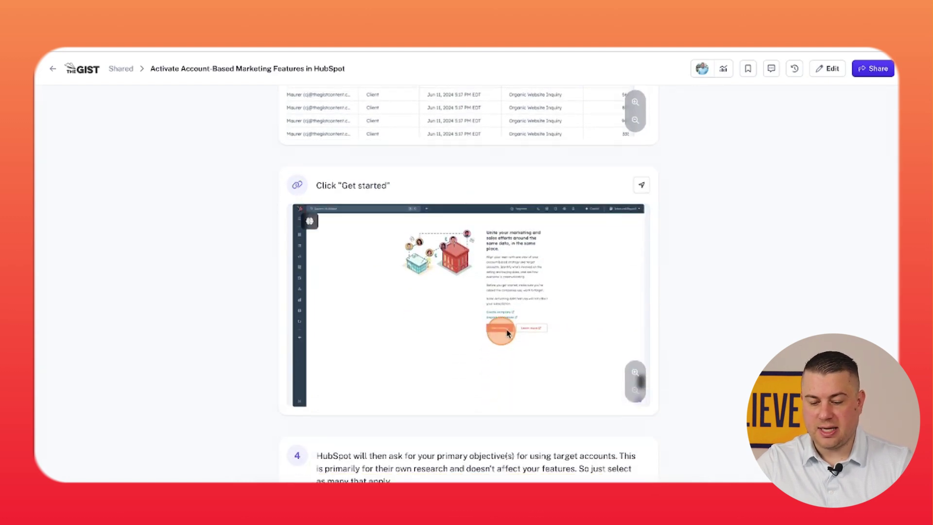
pyautogui.scroll(-11, 463, 198)
pyautogui.scroll(-15, 572, 317)
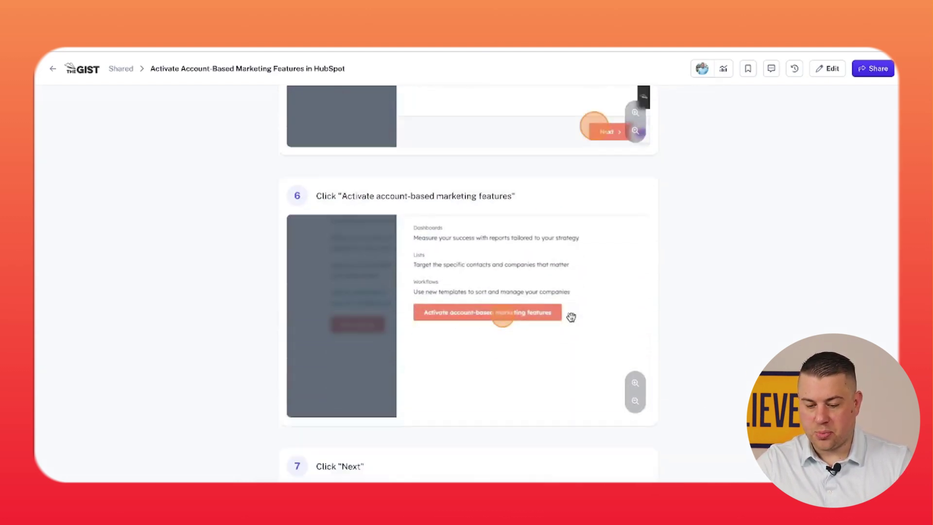
pyautogui.scroll(-20, 576, 318)
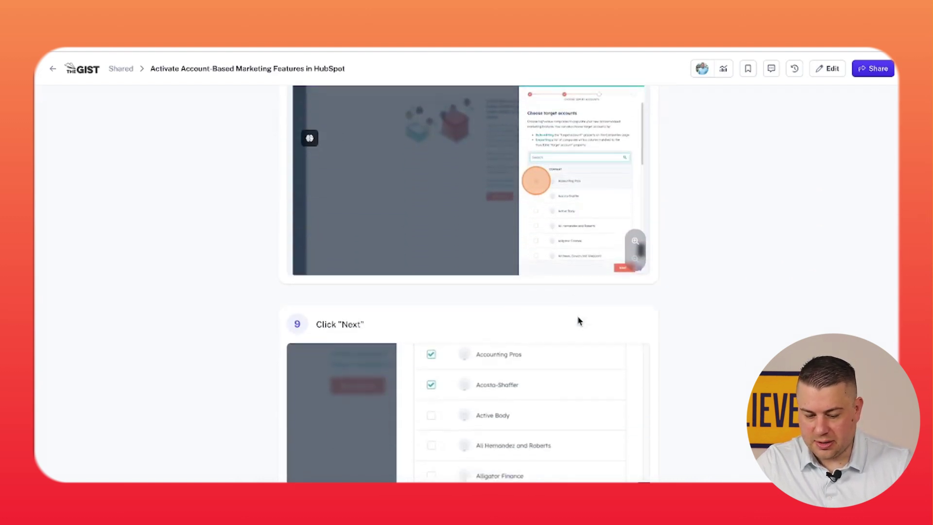
pyautogui.scroll(-5, 699, 314)
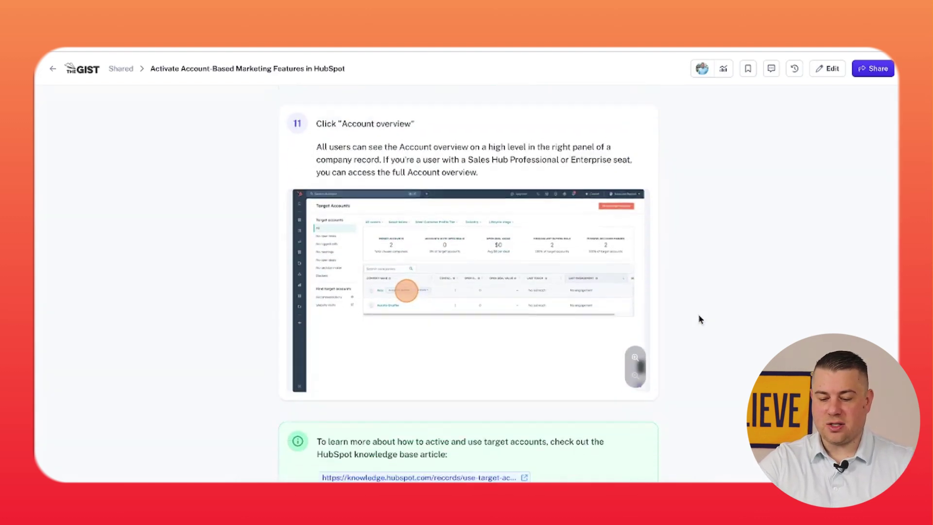
pyautogui.scroll(9, 699, 316)
pyautogui.scroll(9, 695, 317)
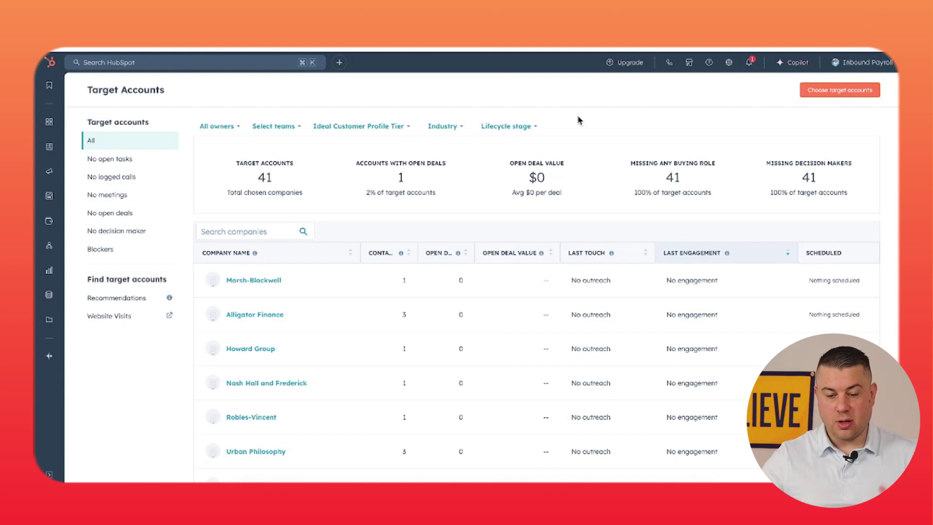
# Check the owner, team and Ideal Customer Profile Tier filter options for the target accounts without applying any
pyautogui.click(237, 127)
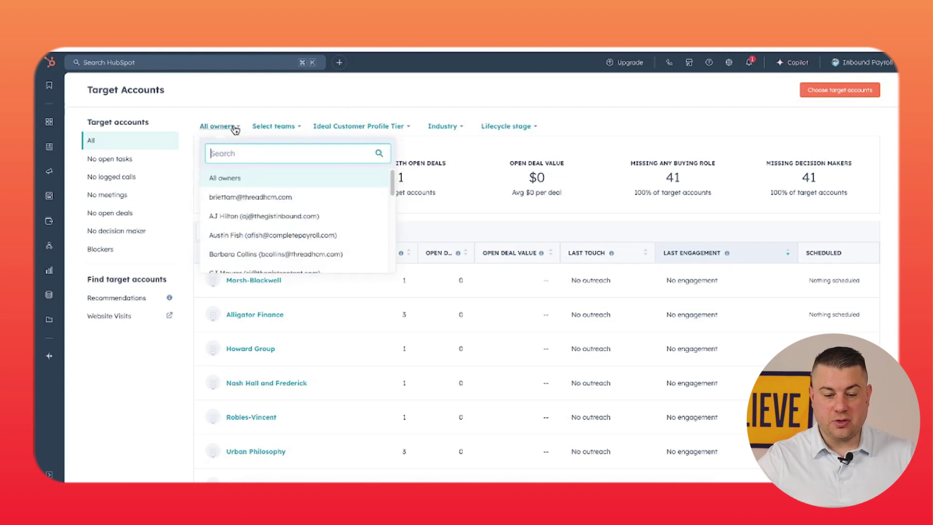
pyautogui.click(270, 127)
pyautogui.click(362, 127)
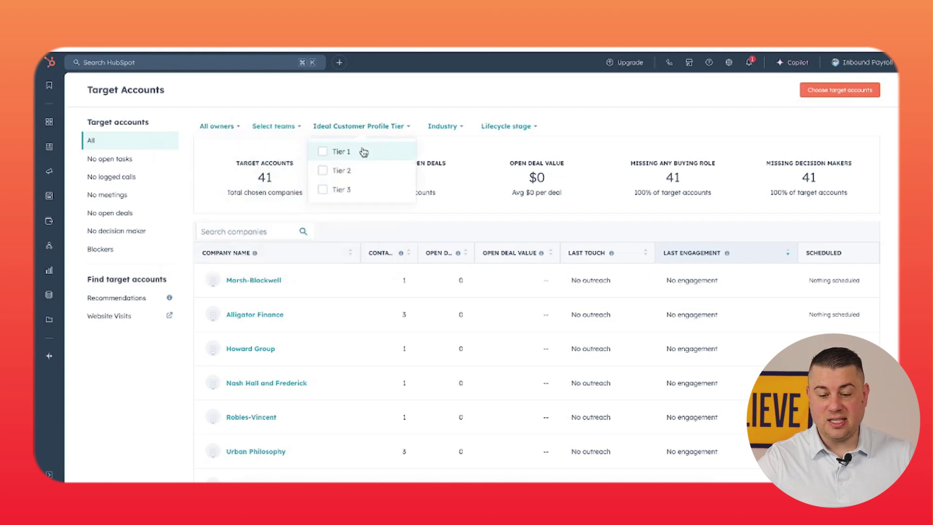
pyautogui.click(590, 111)
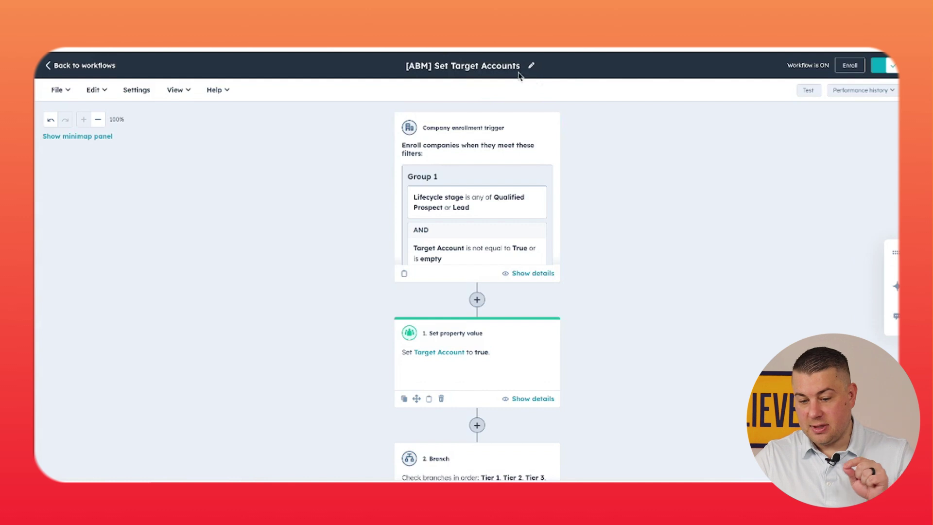
# Examine the full company enrollment trigger criteria of the "[ABM] Set Target Accounts" workflow
pyautogui.click(547, 274)
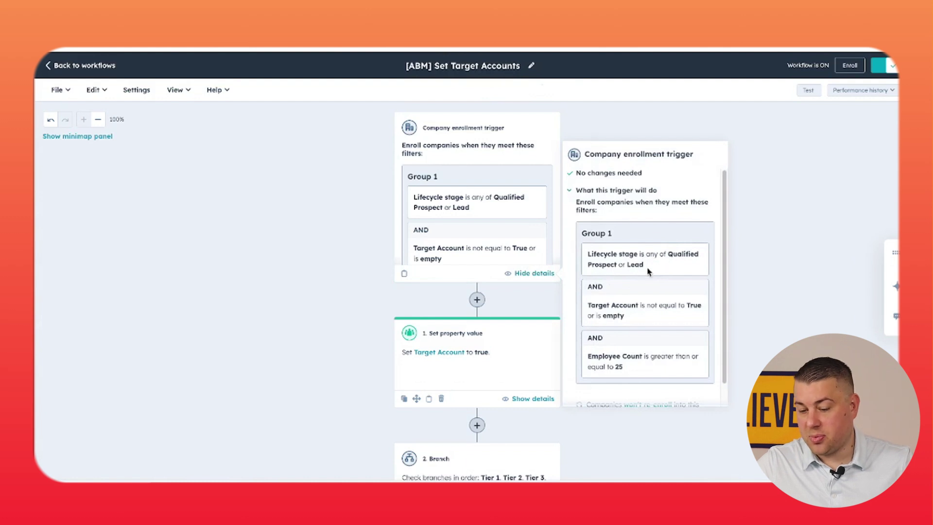
pyautogui.scroll(-1, 646, 298)
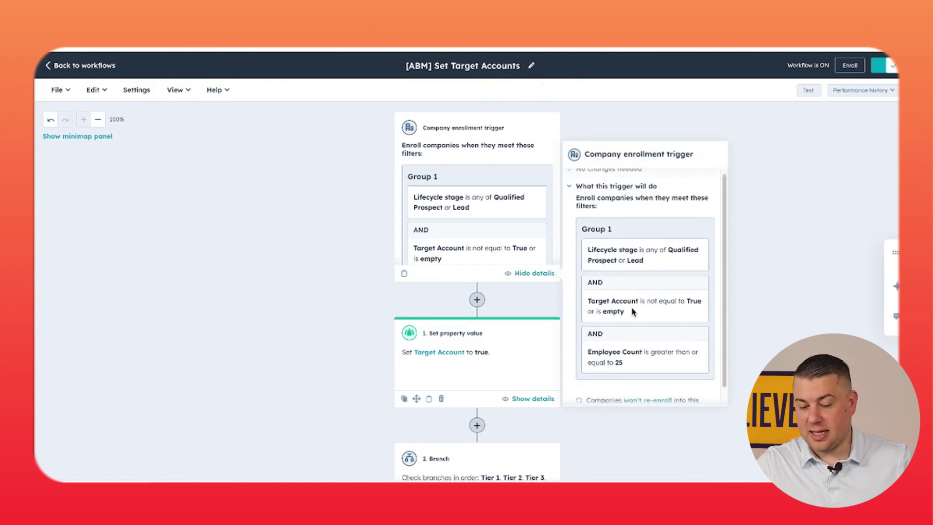
pyautogui.scroll(-1, 634, 311)
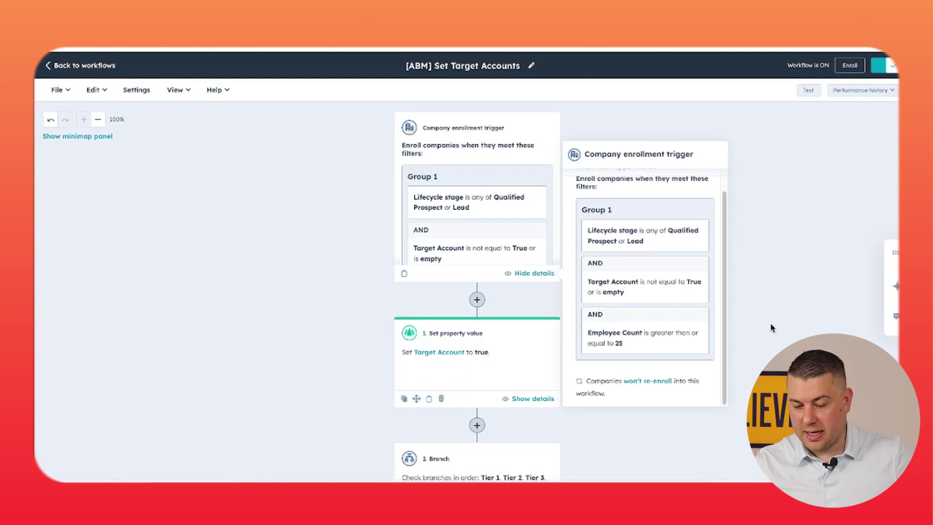
pyautogui.click(739, 329)
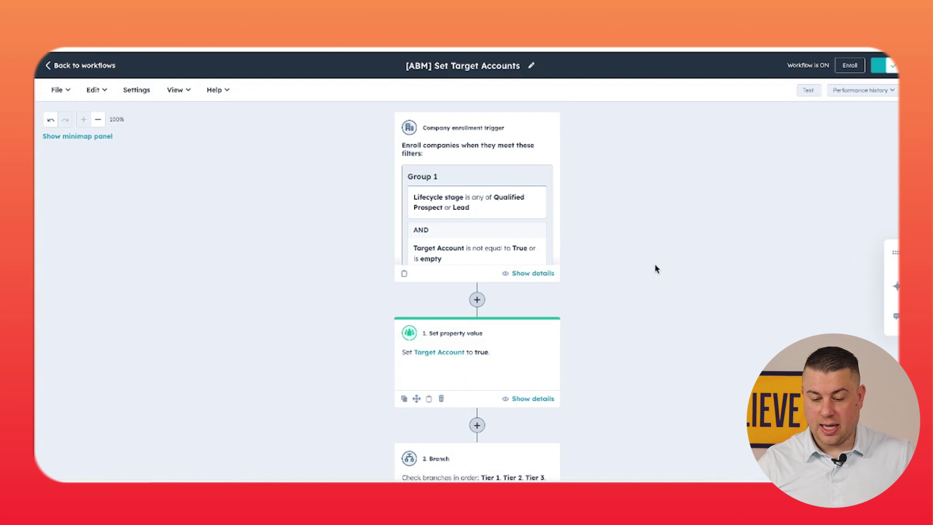
# Examine the workflow's tier branch and its Tier 1, Tier 2 and Tier 3 criteria in the branch details
pyautogui.scroll(-1, 638, 369)
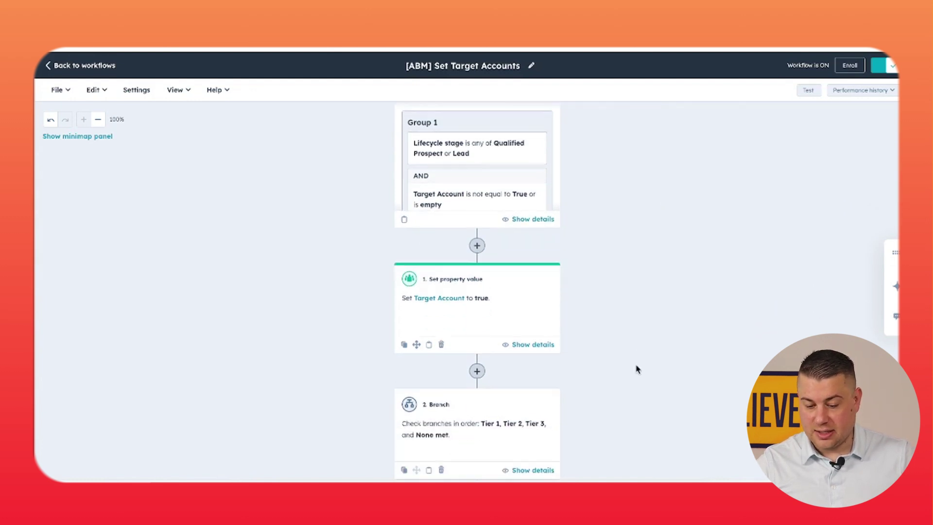
pyautogui.scroll(-2, 703, 381)
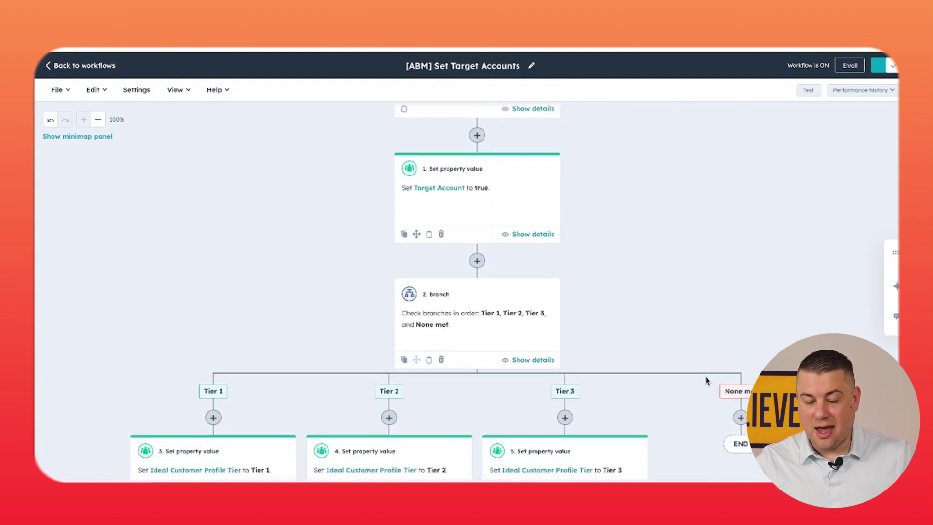
pyautogui.scroll(-1, 707, 380)
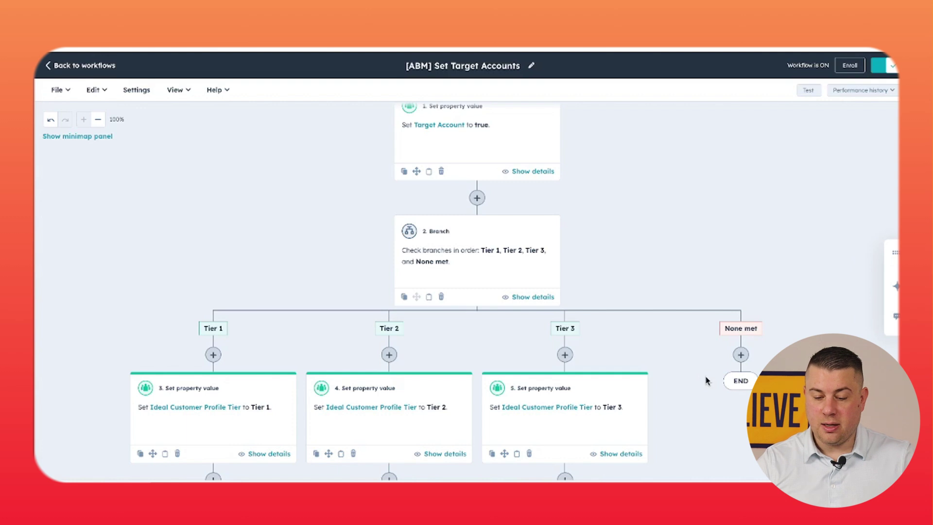
pyautogui.click(545, 298)
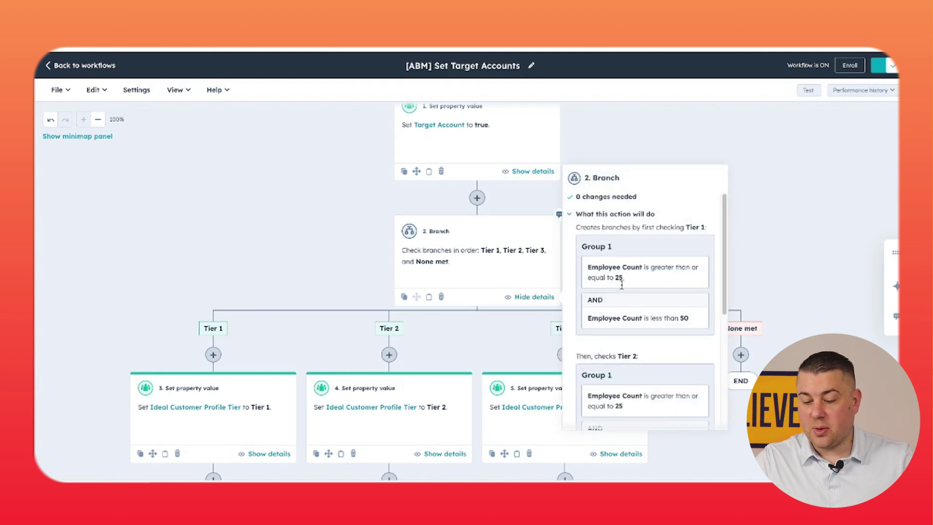
pyautogui.scroll(-1, 638, 305)
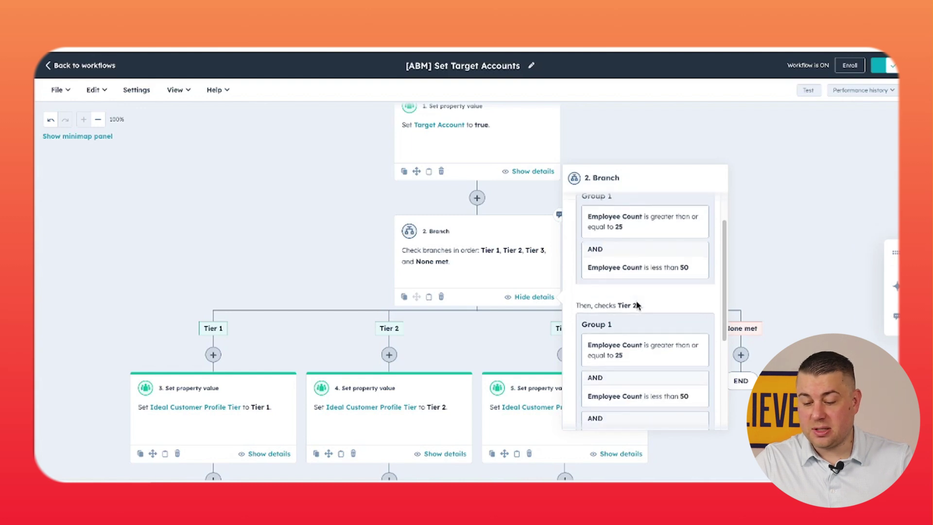
pyautogui.scroll(-1, 638, 302)
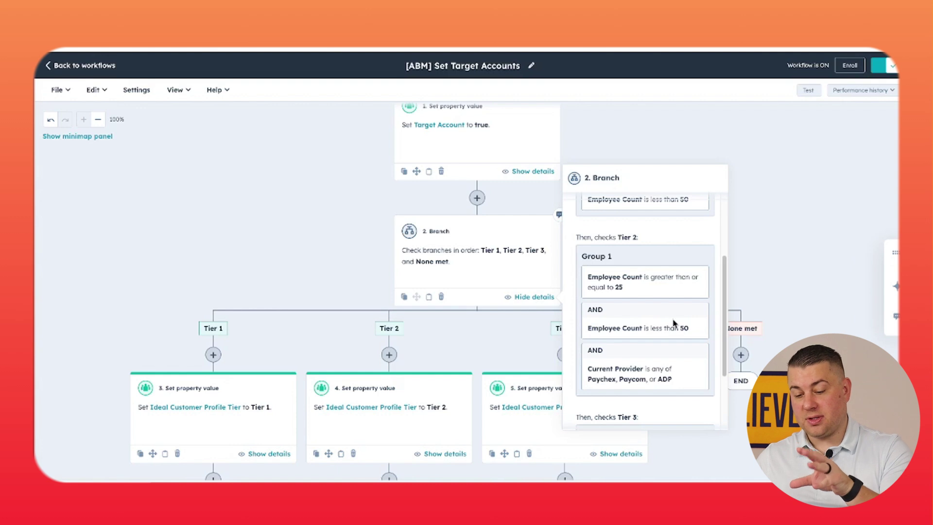
pyautogui.scroll(-1, 674, 323)
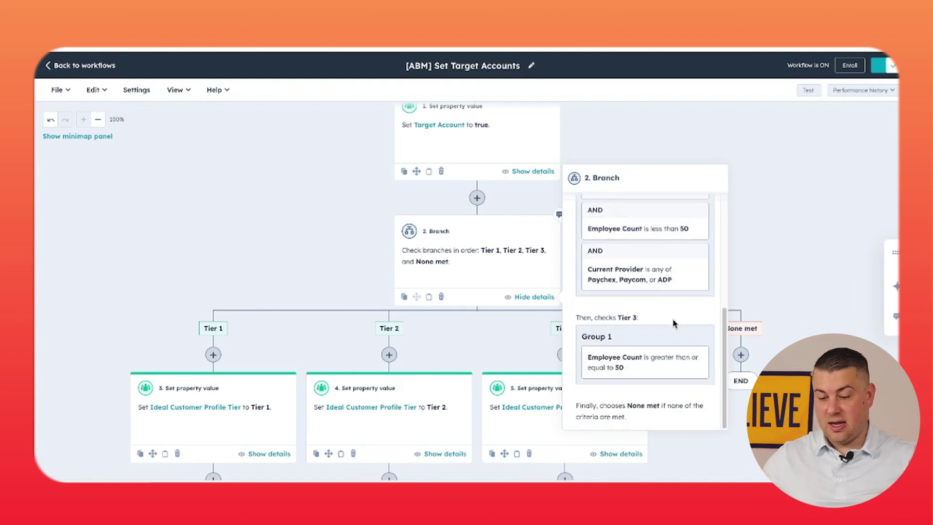
pyautogui.click(763, 231)
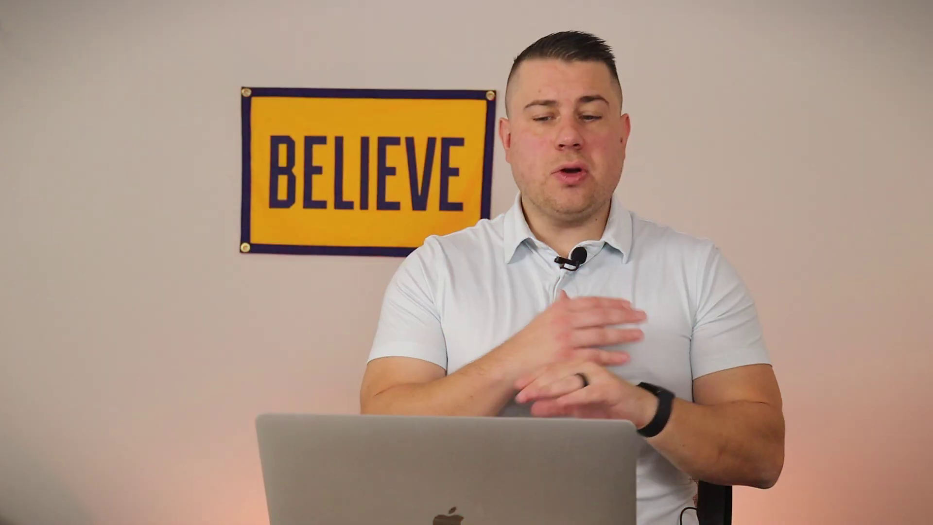
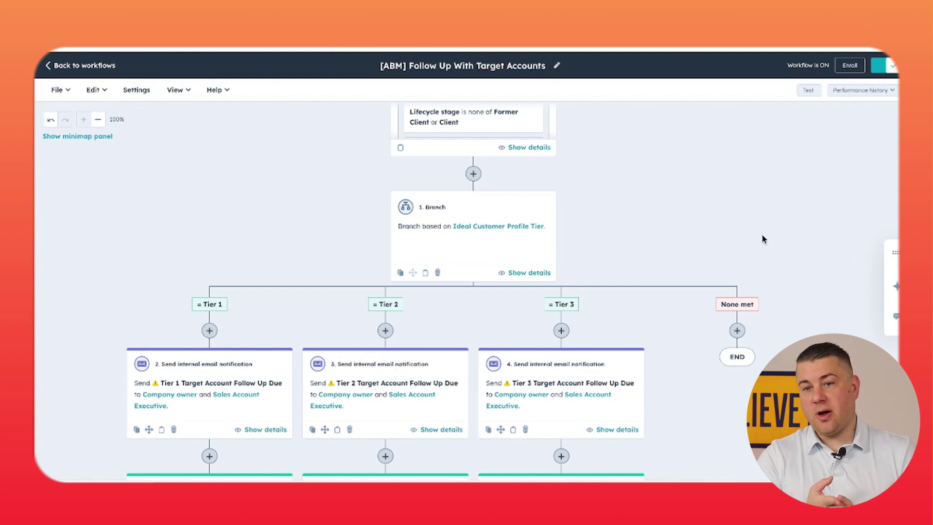
# Examine all three enrollment trigger groups of the "[ABM] Follow Up With Target Accounts" workflow
pyautogui.scroll(2, 762, 234)
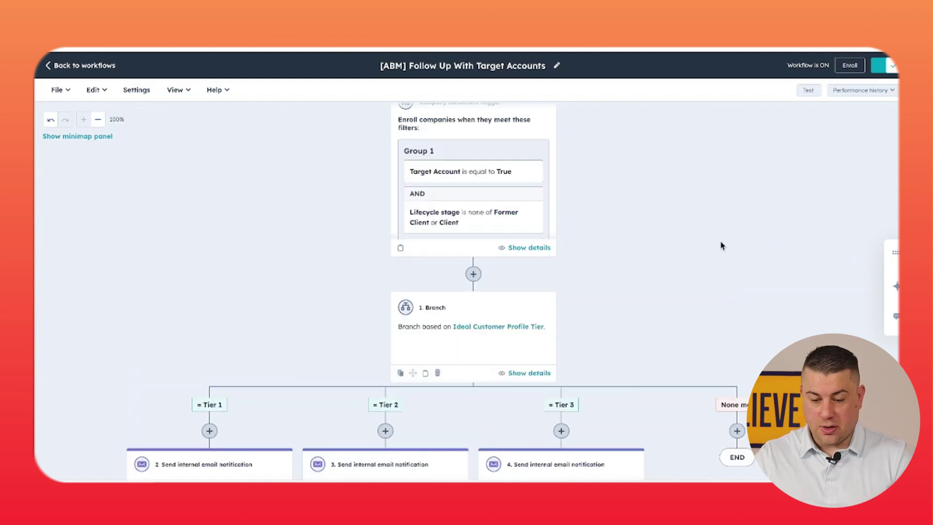
pyautogui.scroll(1, 582, 244)
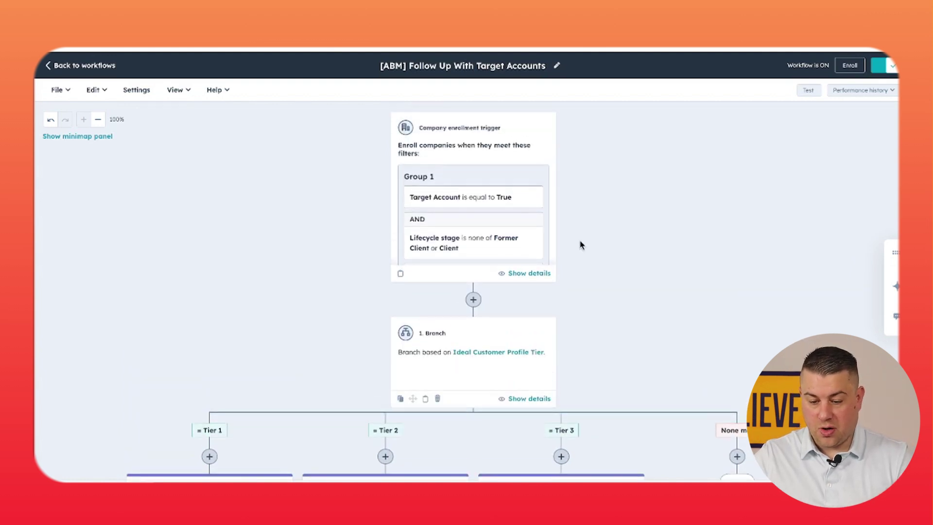
pyautogui.scroll(-1, 520, 253)
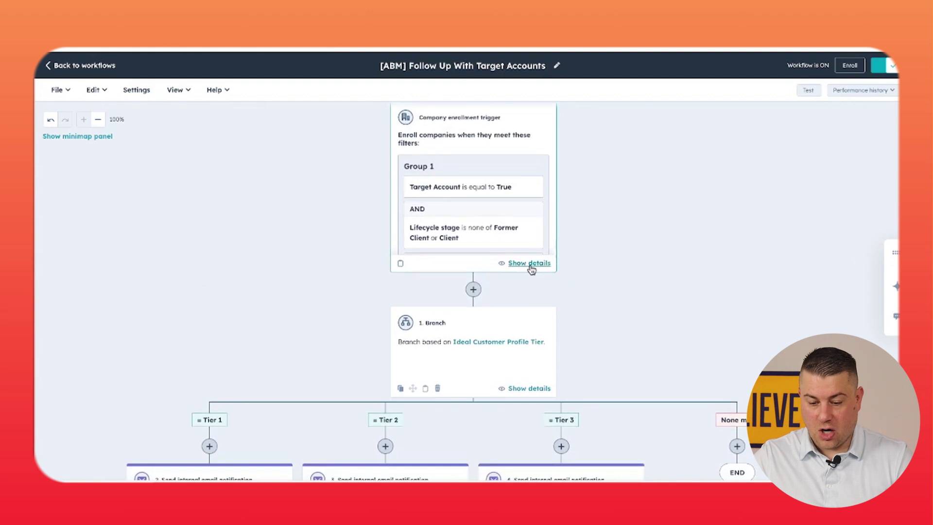
pyautogui.click(529, 264)
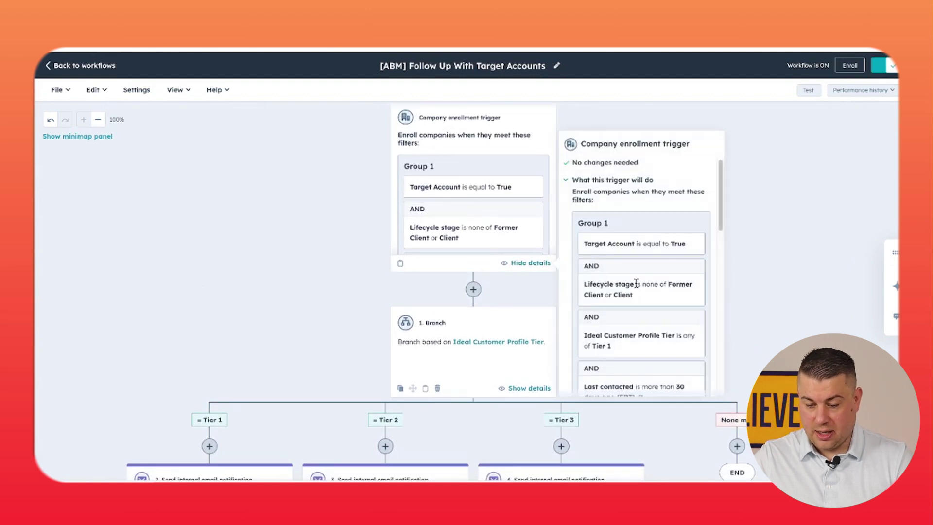
pyautogui.scroll(-1, 646, 287)
pyautogui.scroll(-3, 684, 291)
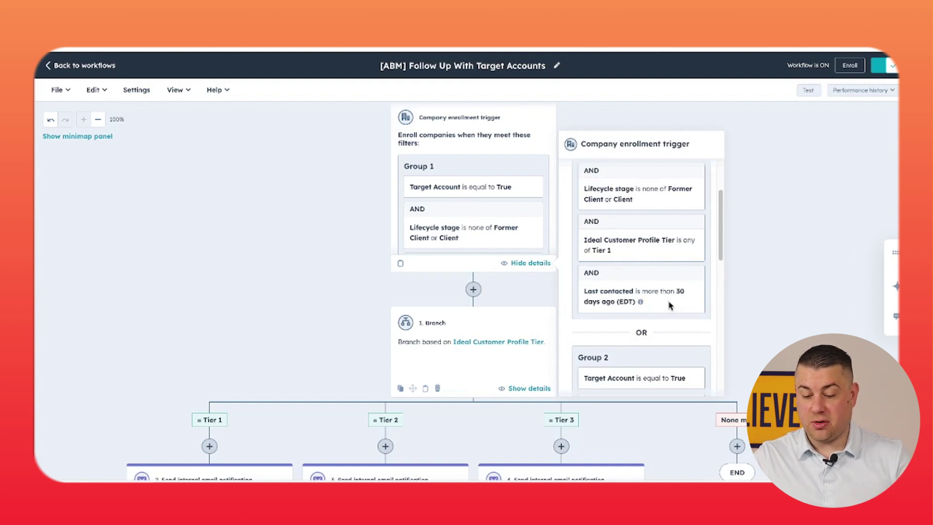
pyautogui.scroll(-3, 670, 305)
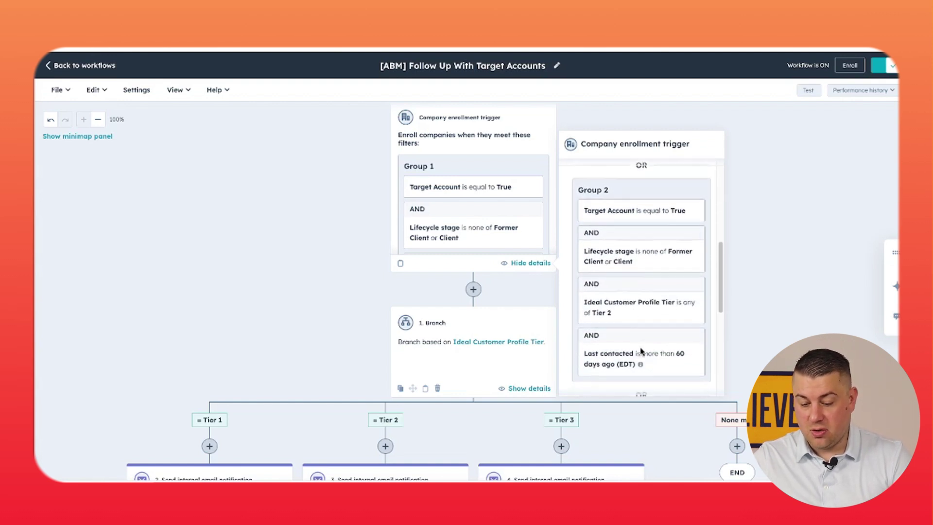
pyautogui.scroll(-1, 647, 356)
pyautogui.scroll(-3, 649, 340)
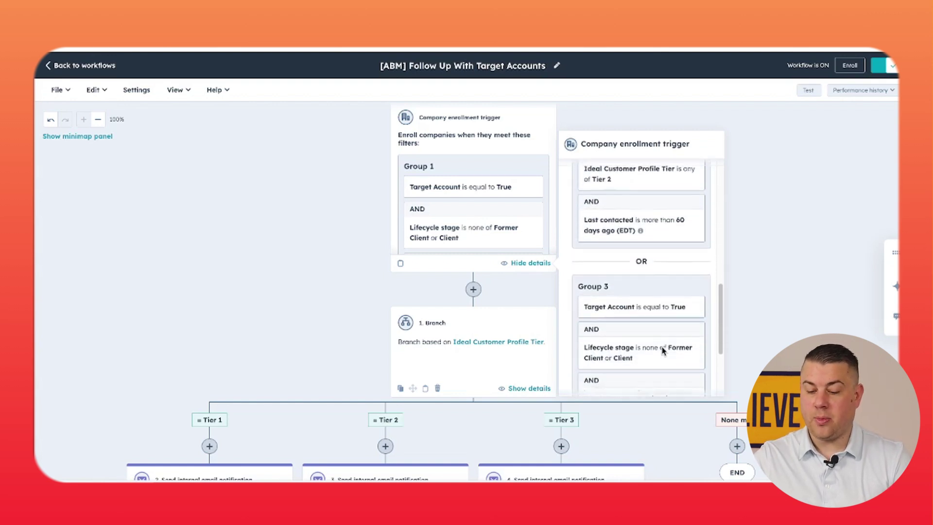
pyautogui.scroll(-2, 643, 323)
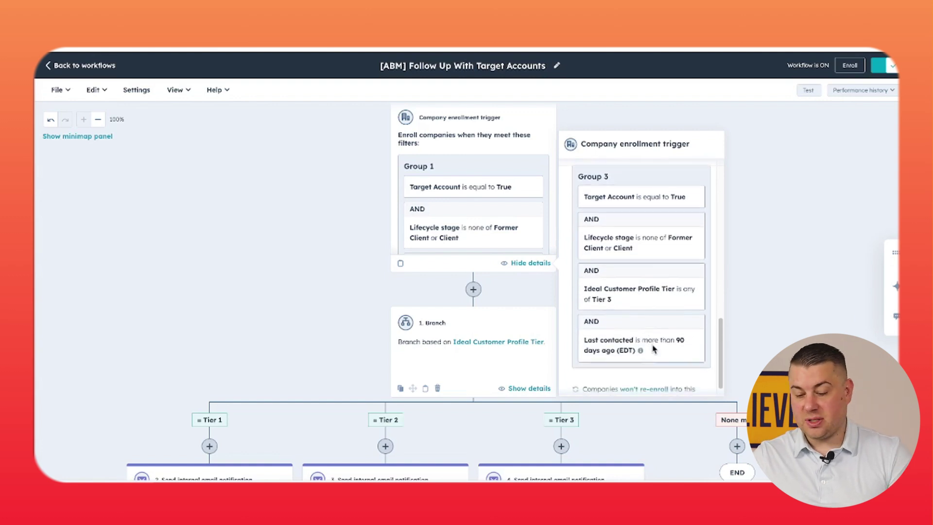
# Review the recipients, subject and body of the Tier 1 internal email notification, leaving the action unchanged
pyautogui.scroll(-5, 675, 288)
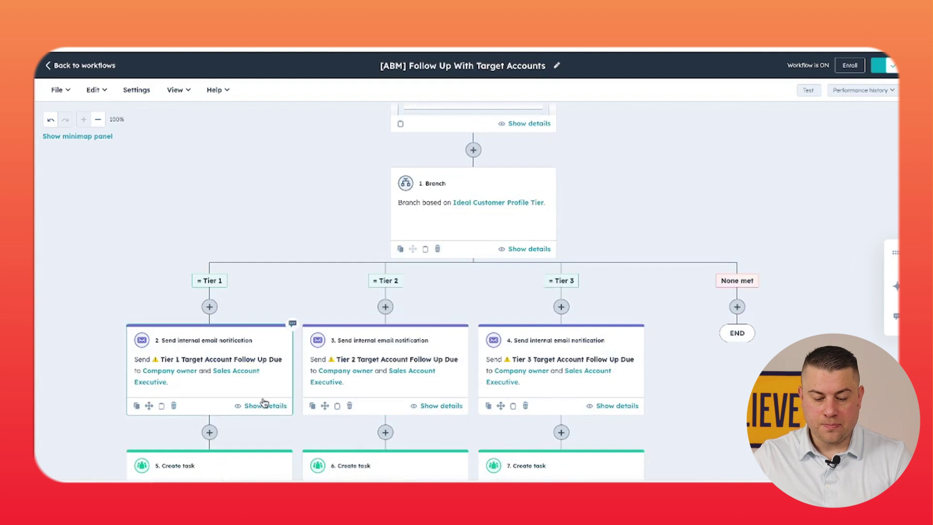
pyautogui.click(263, 393)
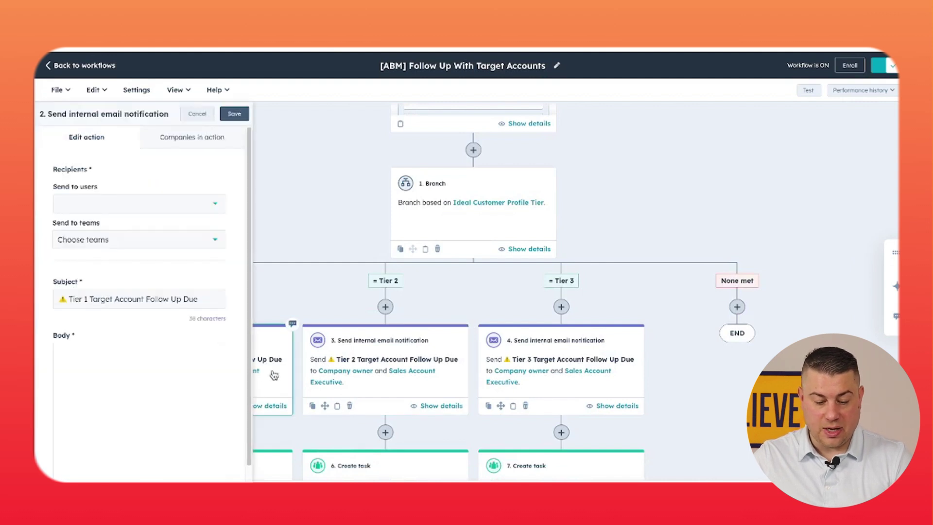
pyautogui.scroll(-1, 203, 353)
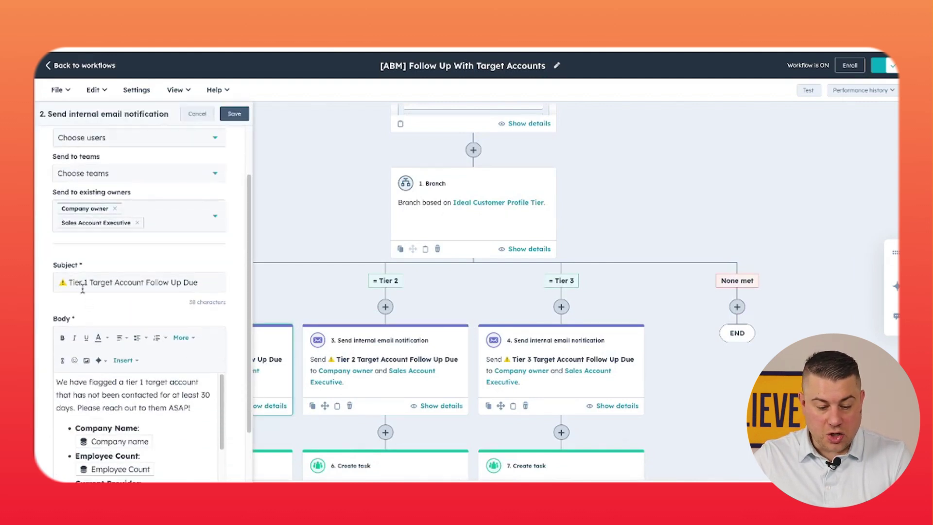
pyautogui.scroll(-2, 171, 304)
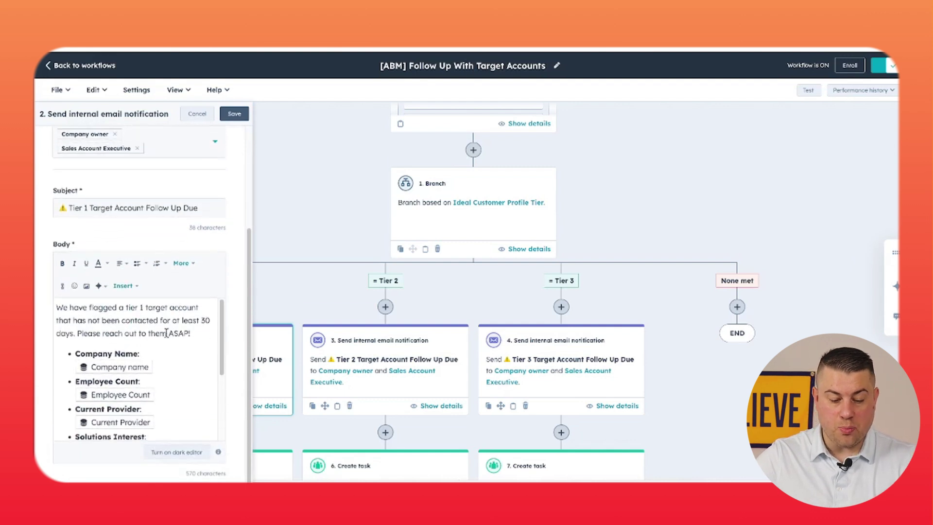
pyautogui.scroll(-3, 159, 353)
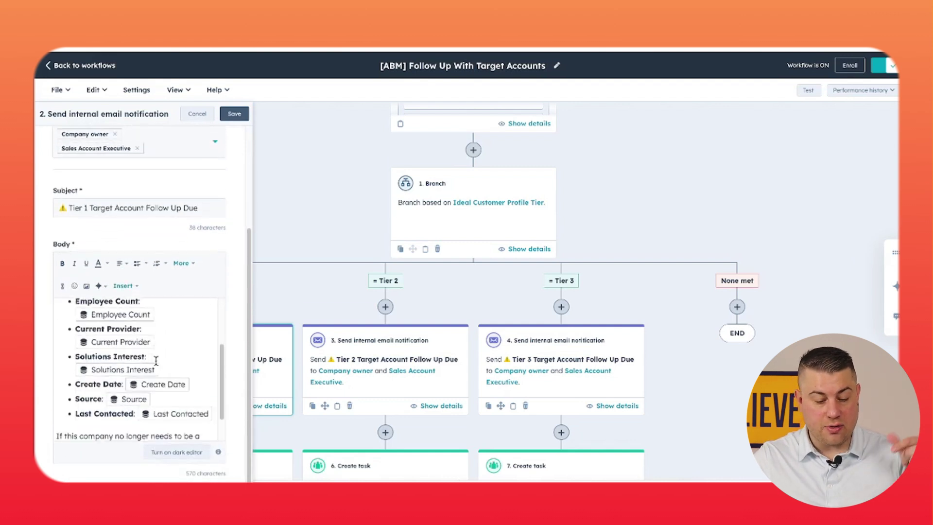
pyautogui.scroll(3, 154, 355)
pyautogui.click(293, 138)
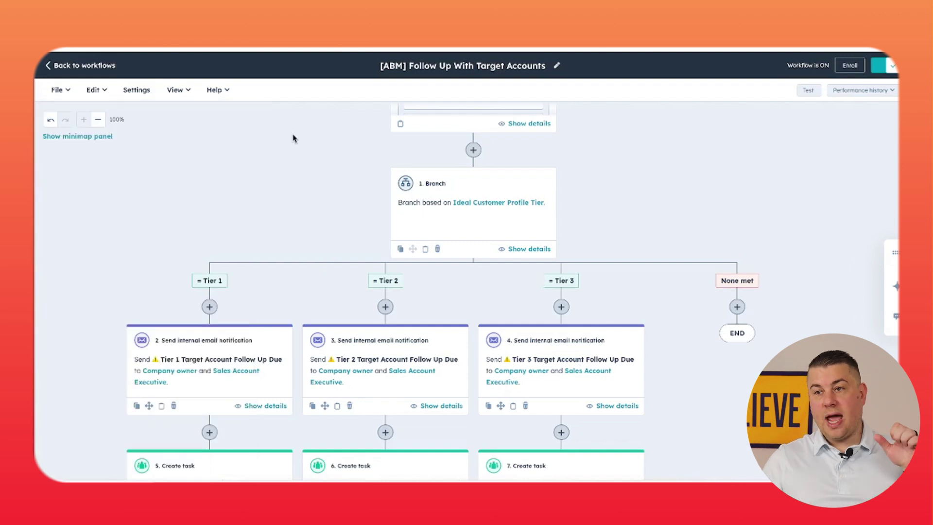